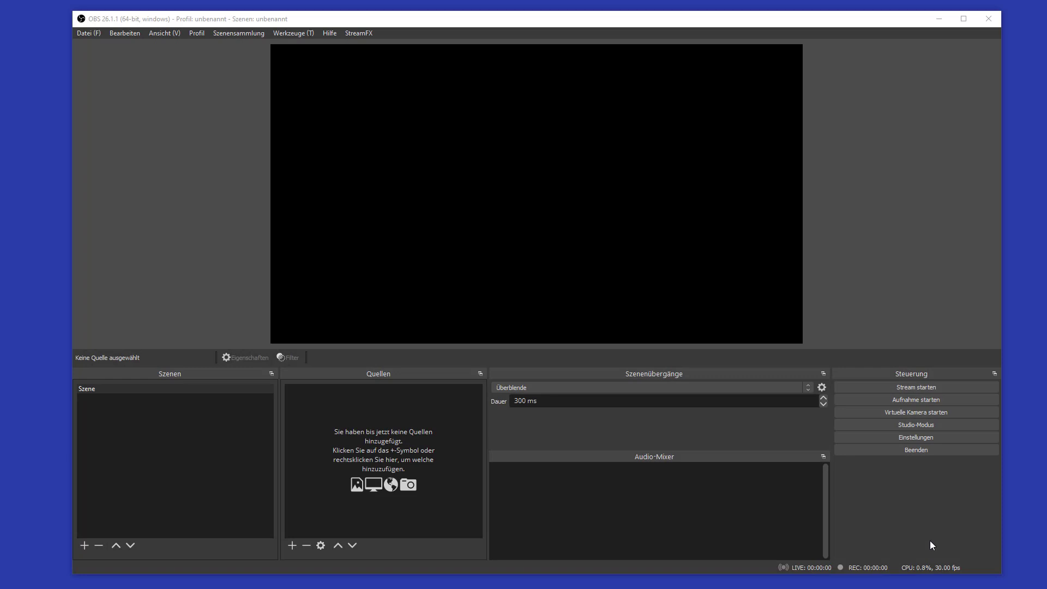
# Open the program settings and examine the available interface themes in the general section
pyautogui.click(917, 437)
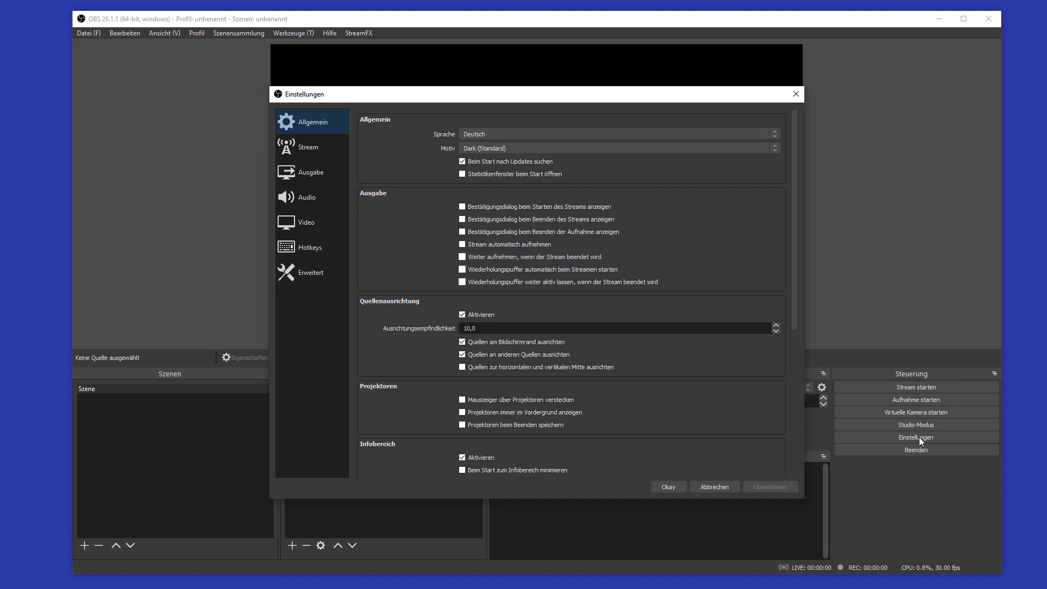
pyautogui.click(503, 152)
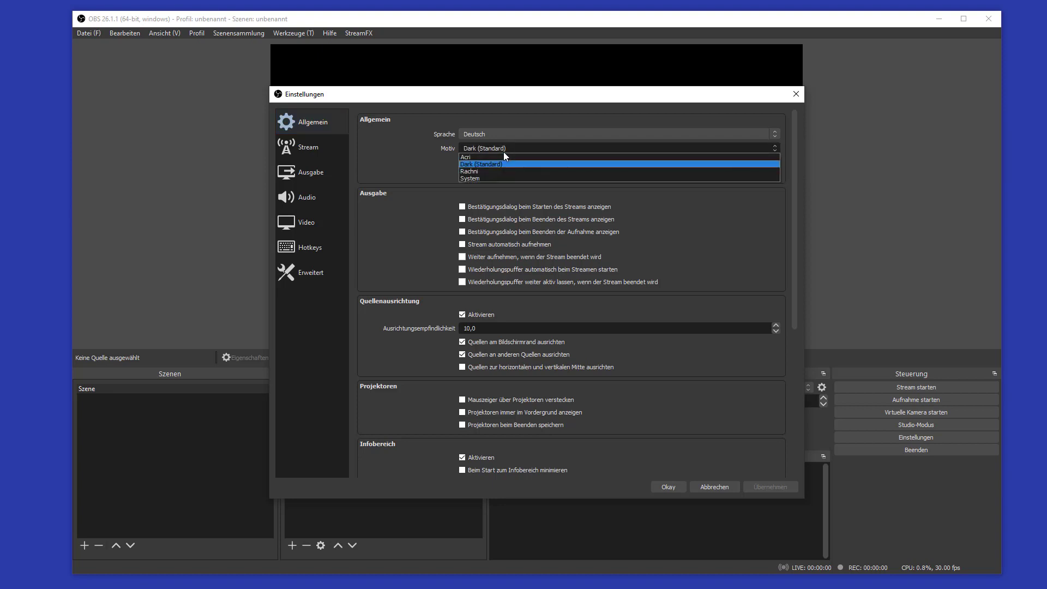
pyautogui.click(503, 148)
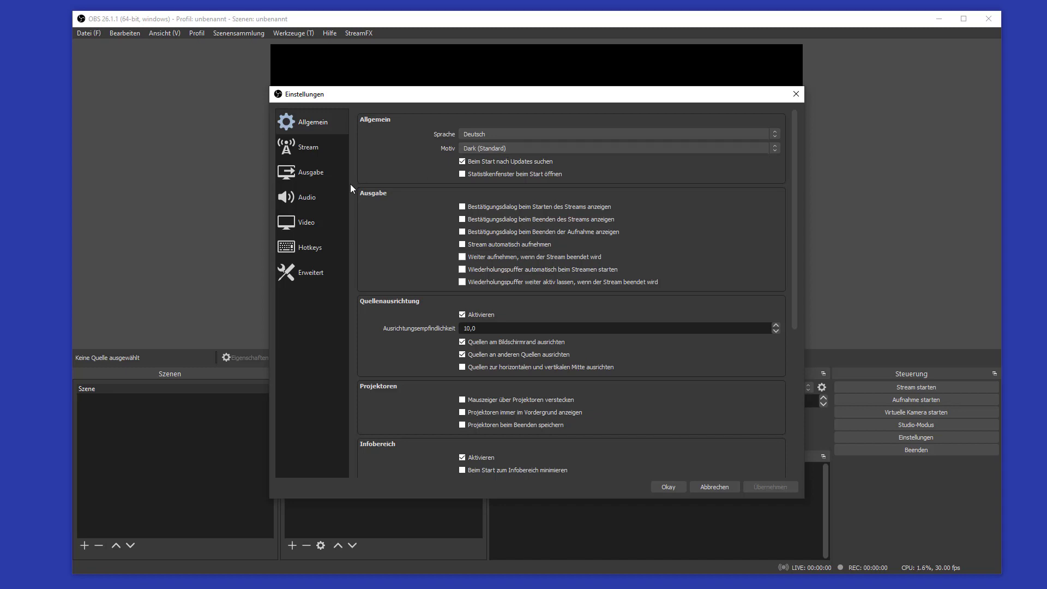
# Set the streaming platform to YouTube - RTMP in the stream settings and check its server choices
pyautogui.click(304, 150)
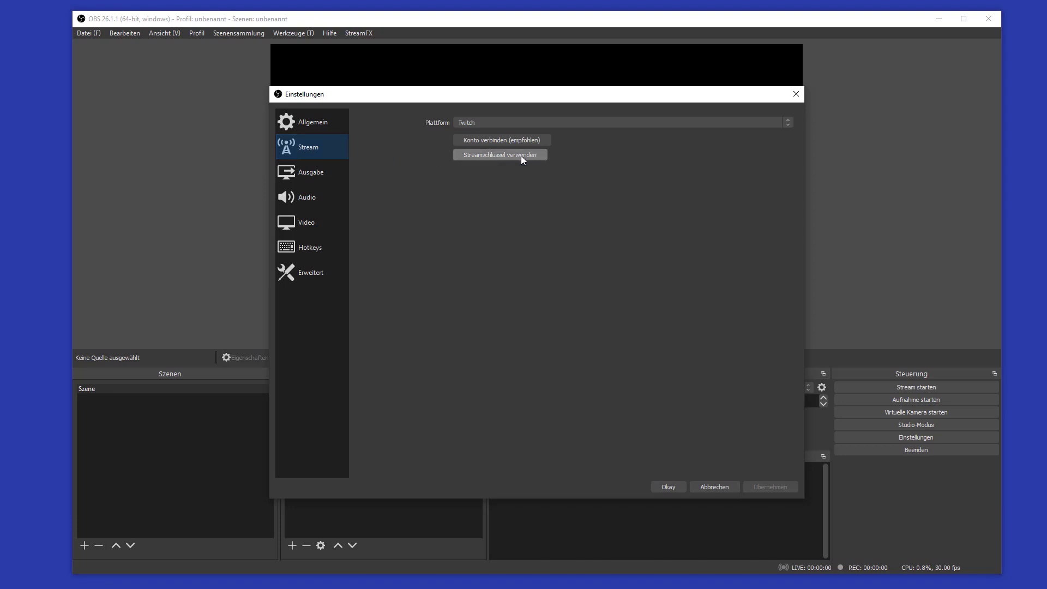
pyautogui.click(505, 120)
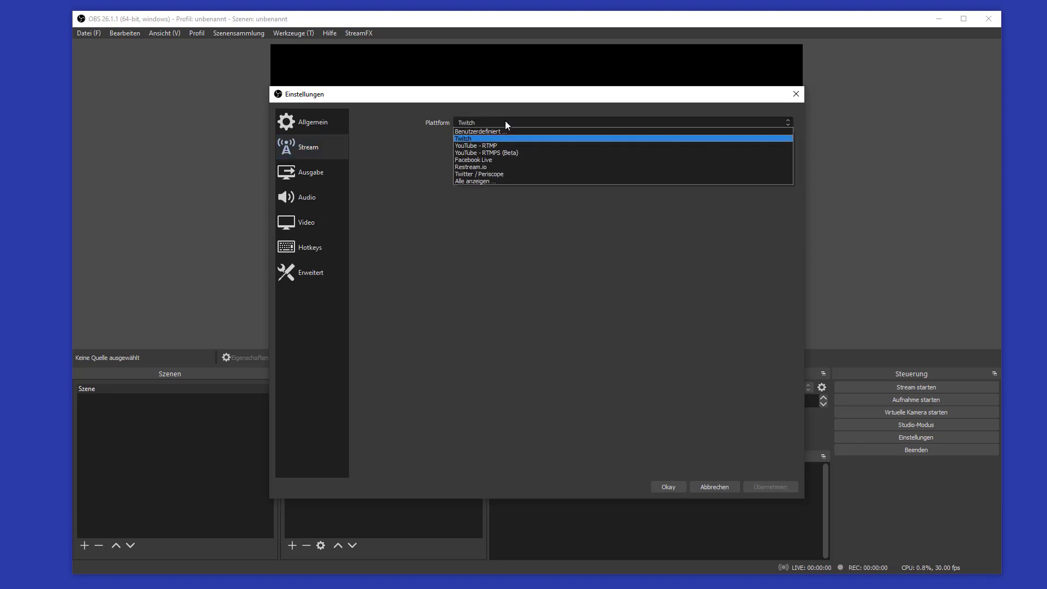
pyautogui.click(485, 145)
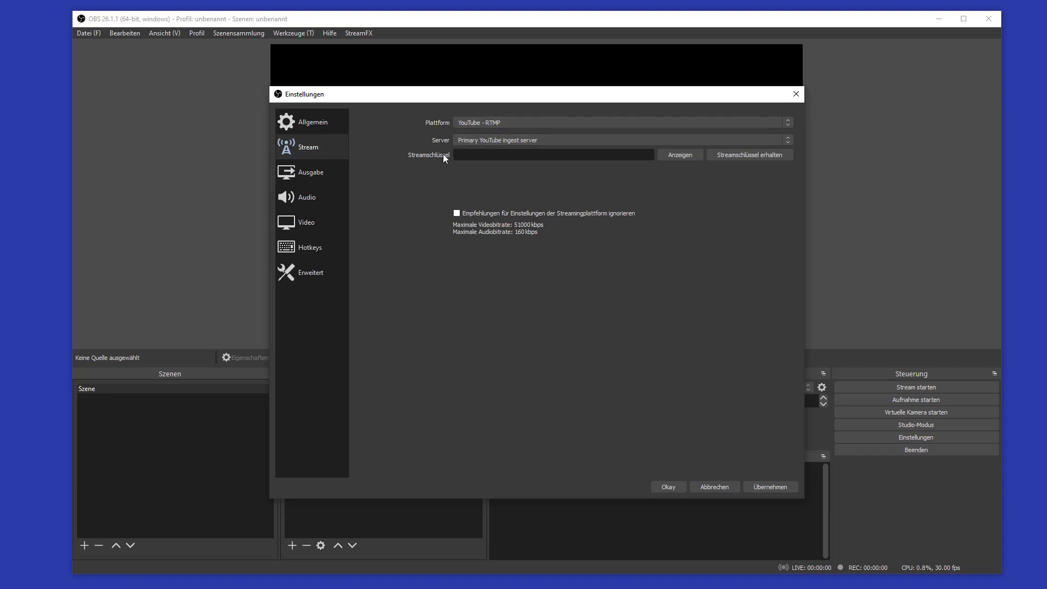
pyautogui.click(510, 137)
pyautogui.click(509, 138)
# Try Facebook Live as the streaming platform and return the selection to YouTube - RTMP
pyautogui.click(489, 122)
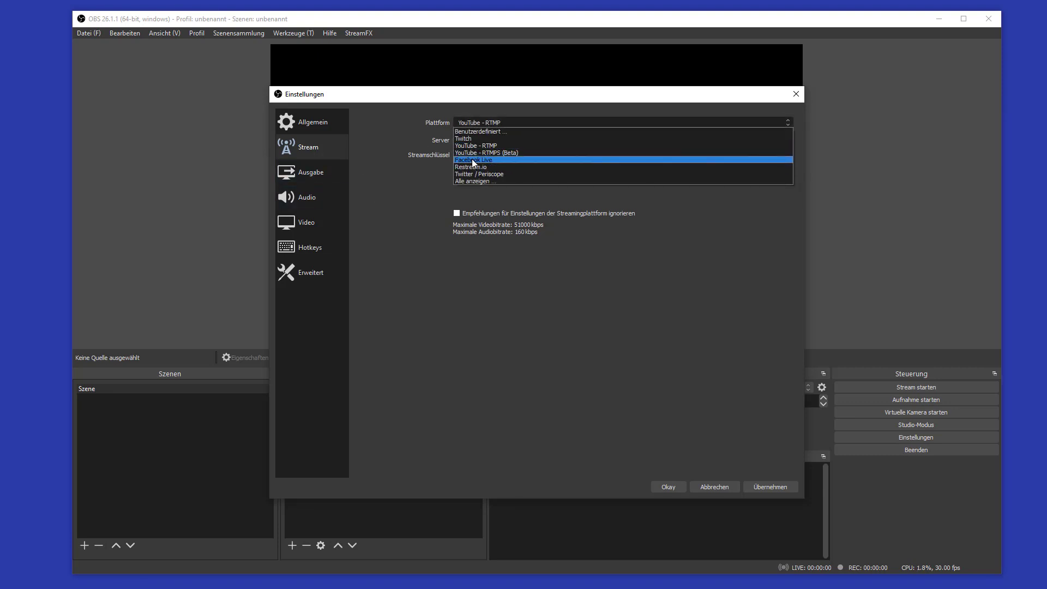
pyautogui.click(473, 160)
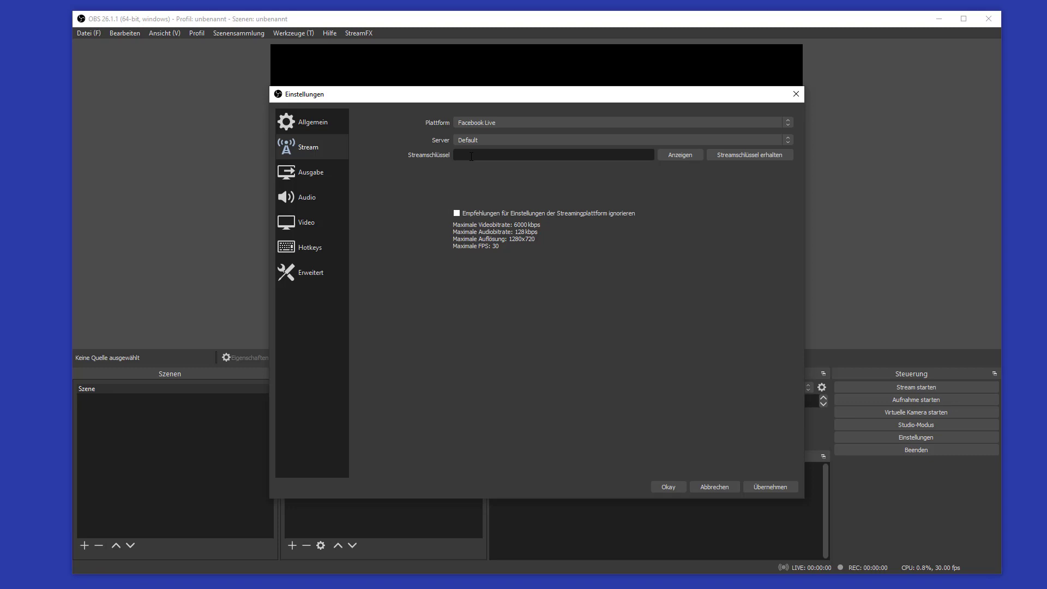
pyautogui.click(473, 122)
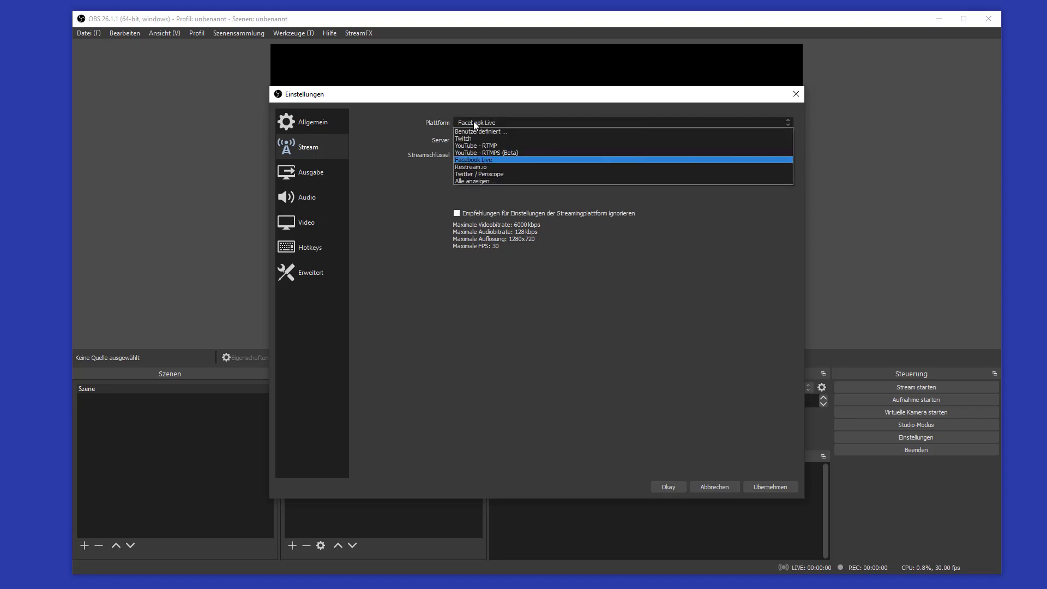
pyautogui.click(473, 145)
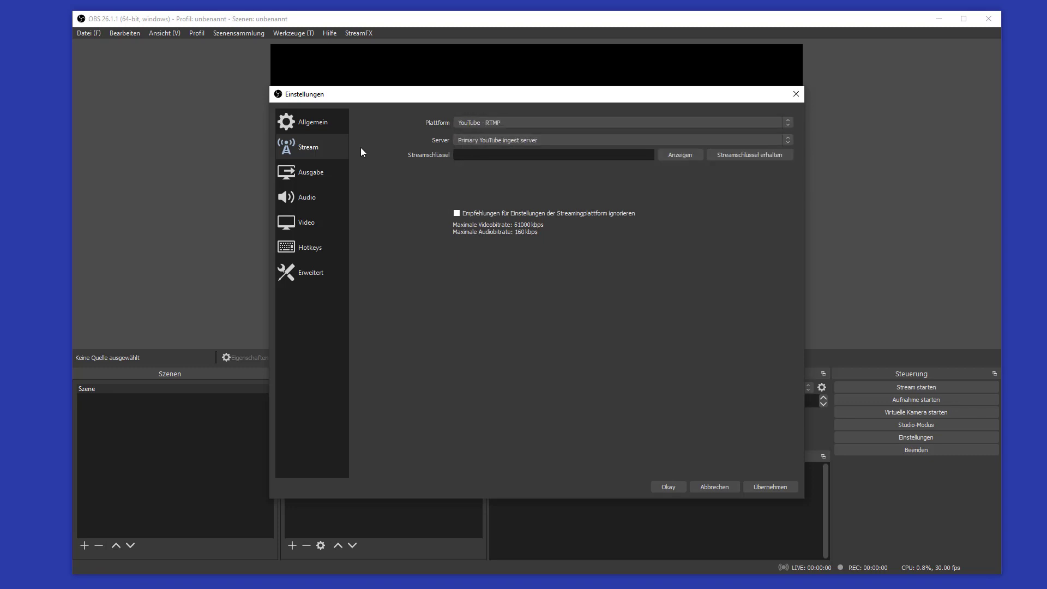
# Review the output settings, and try Line (MG-XU) as the Mikrofon/AUX-Audio device before setting it back to Deaktiviert
pyautogui.click(297, 170)
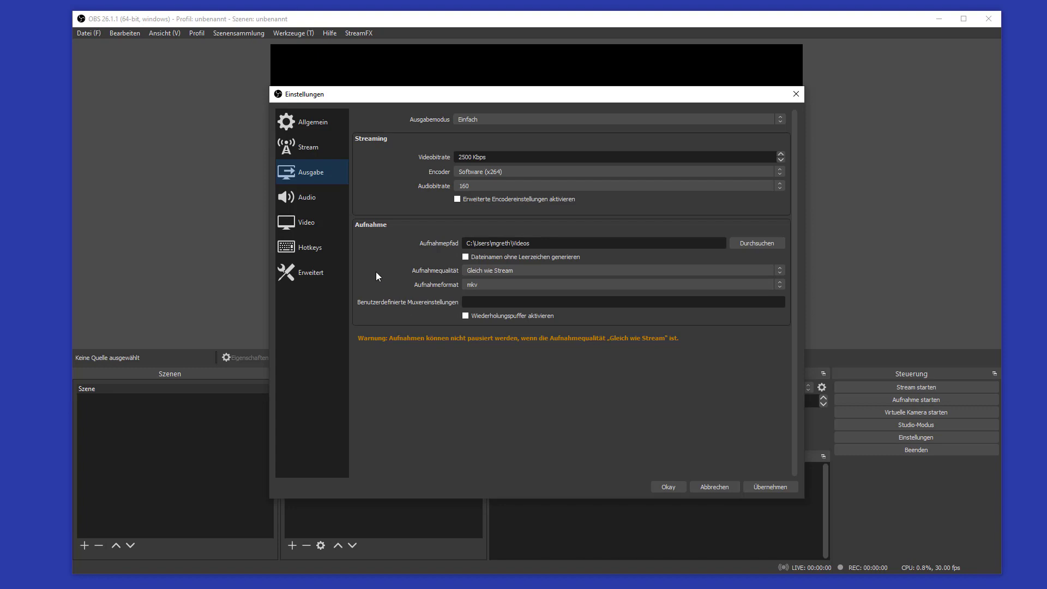
pyautogui.click(299, 204)
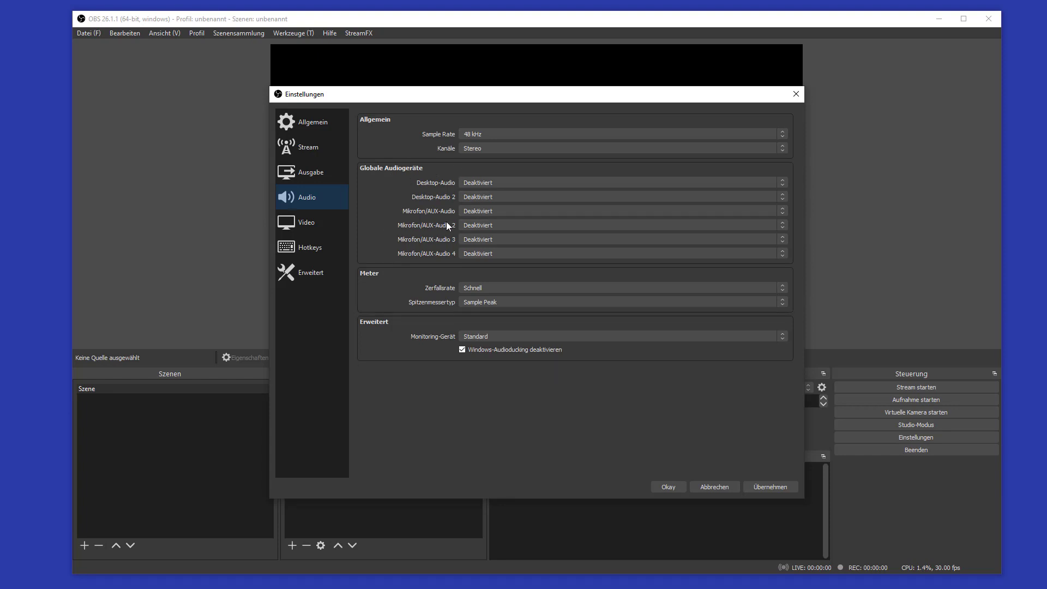
pyautogui.click(485, 212)
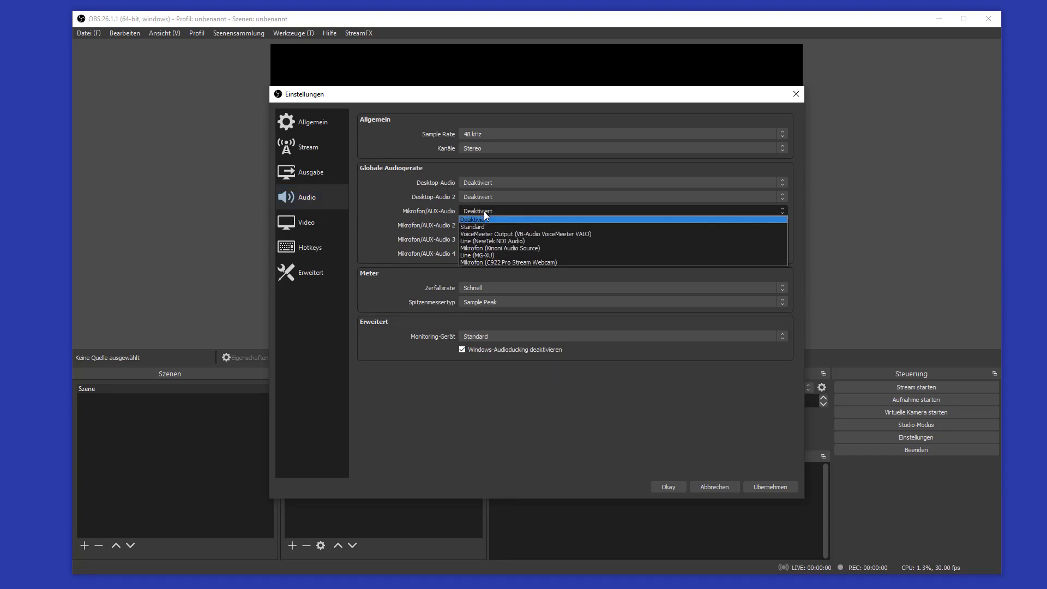
pyautogui.click(484, 258)
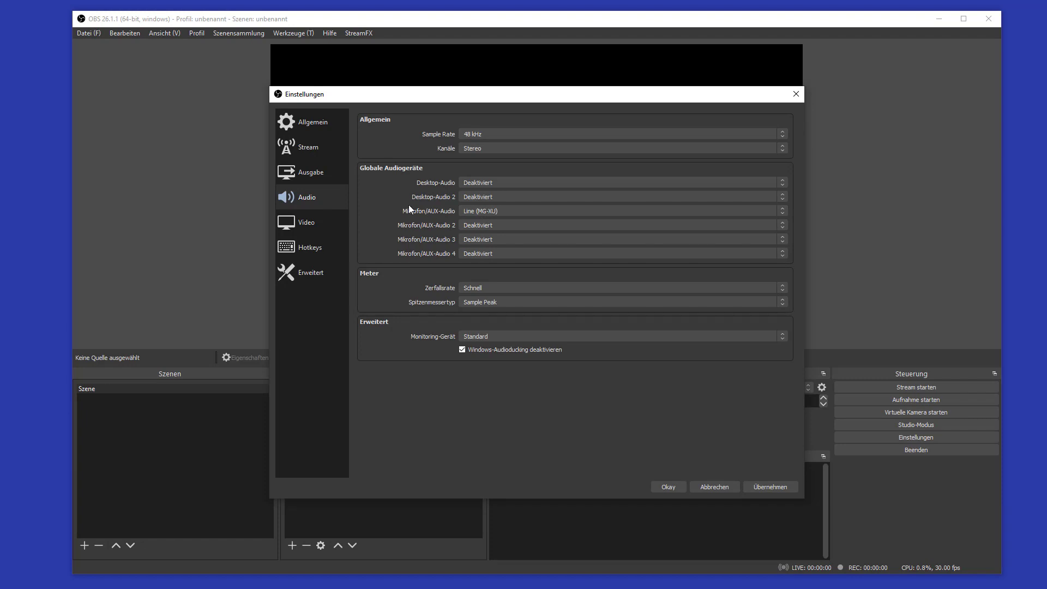
pyautogui.click(490, 212)
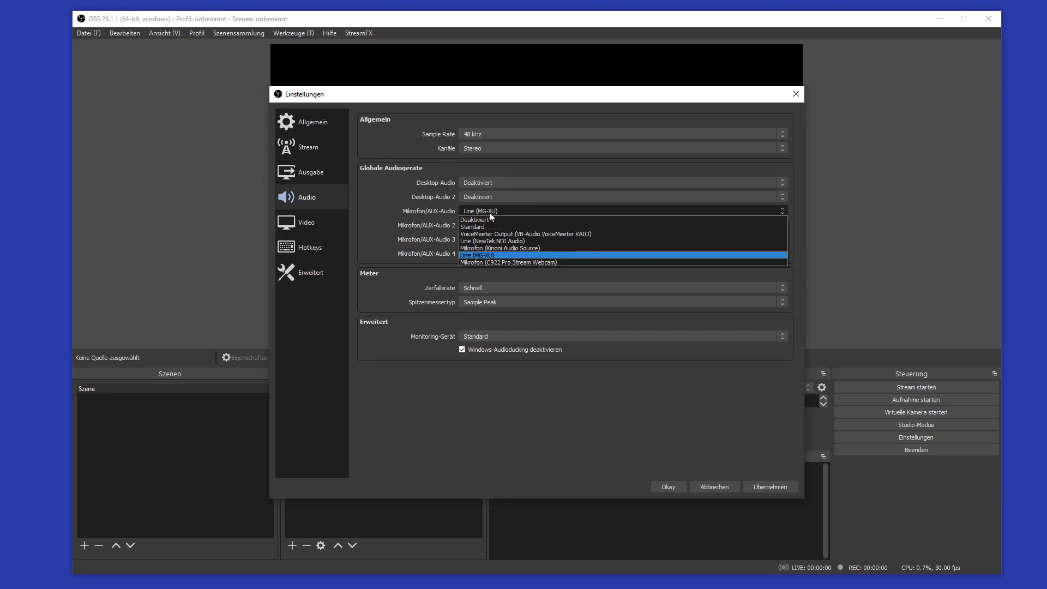
pyautogui.click(488, 220)
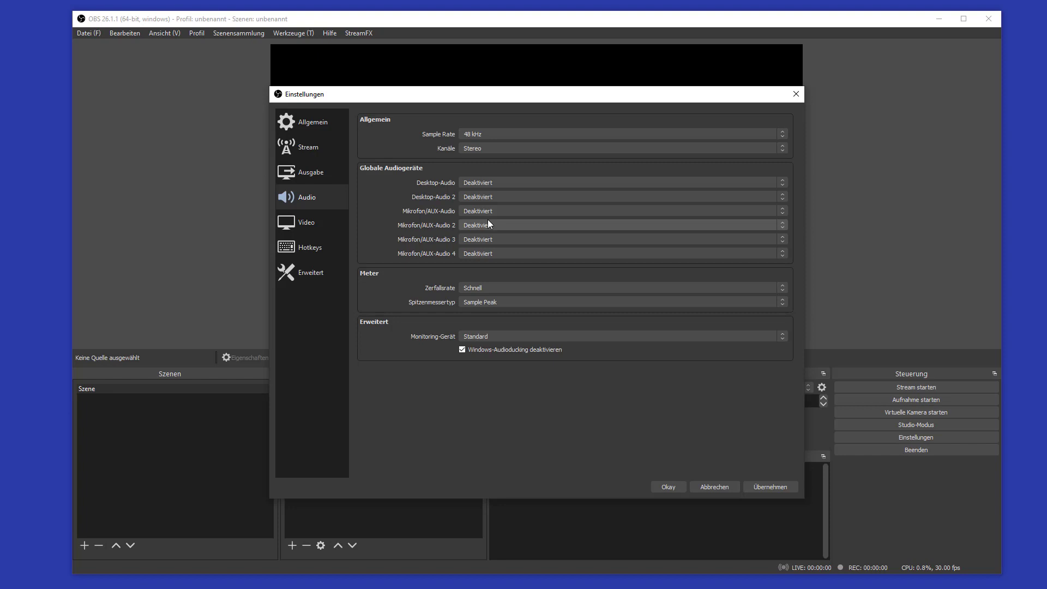
# Examine the sample rates offered in the audio settings
pyautogui.click(494, 135)
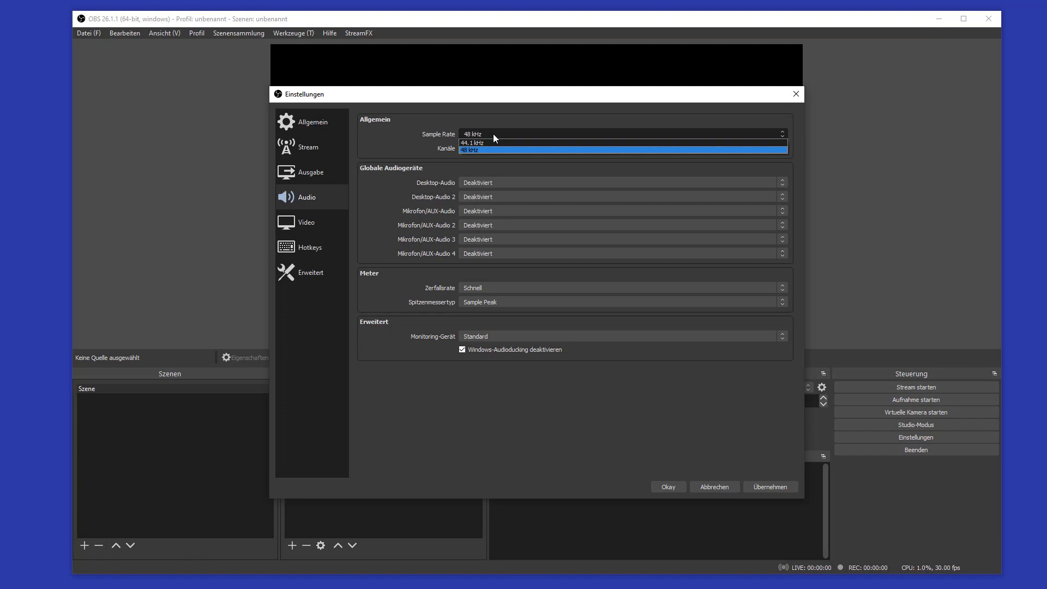
pyautogui.click(494, 134)
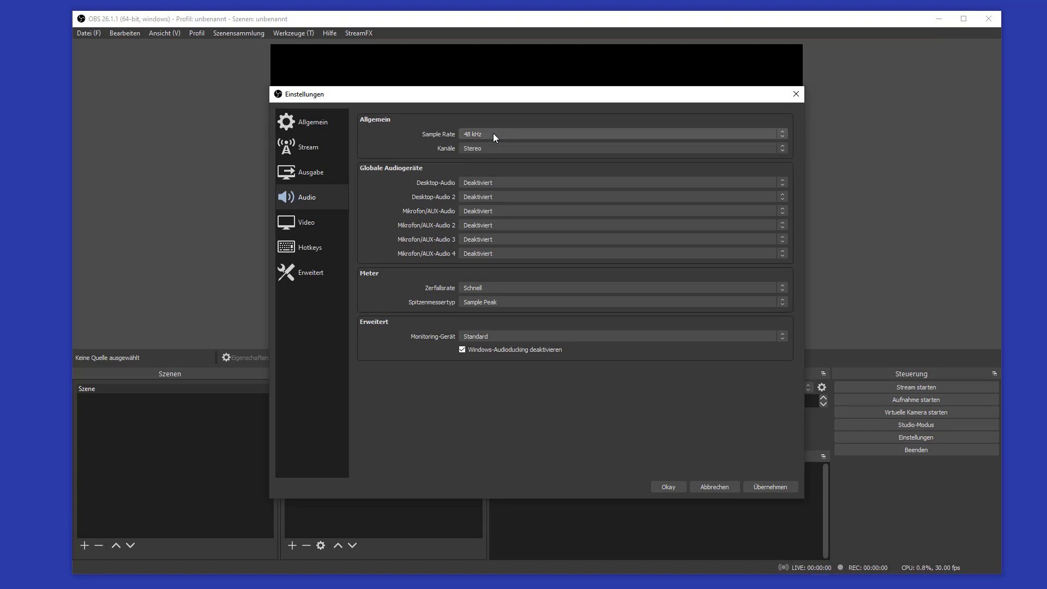
pyautogui.click(494, 135)
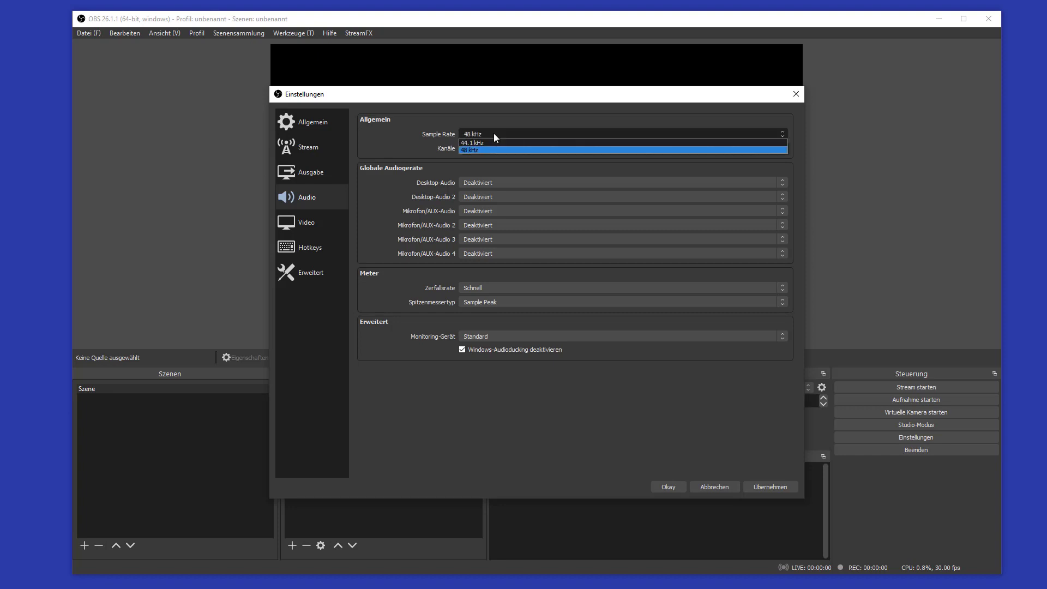
pyautogui.click(494, 134)
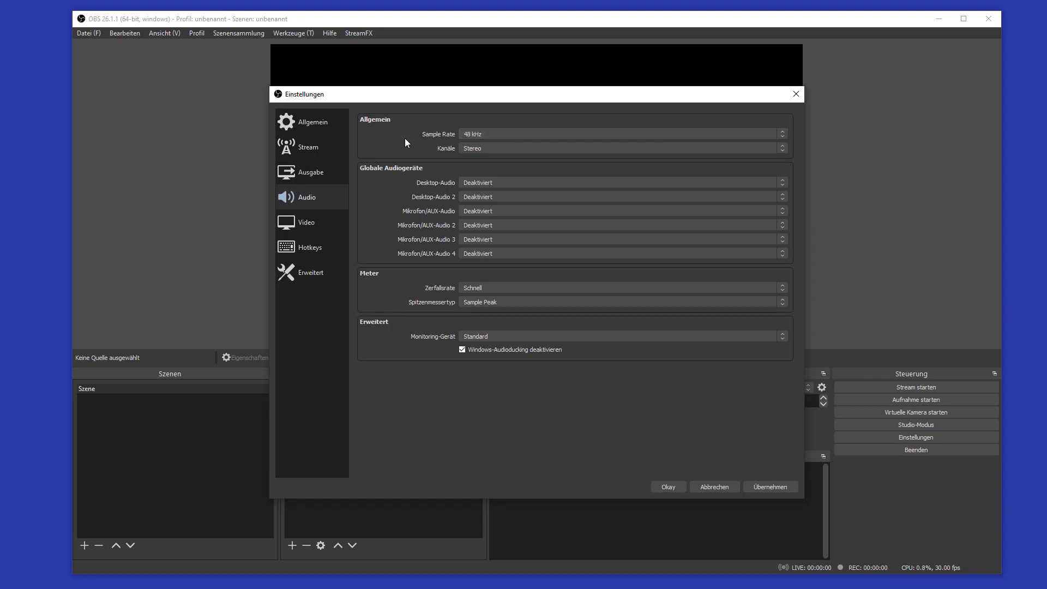
# Examine the base canvas and scaled output resolution options in the video settings
pyautogui.click(302, 224)
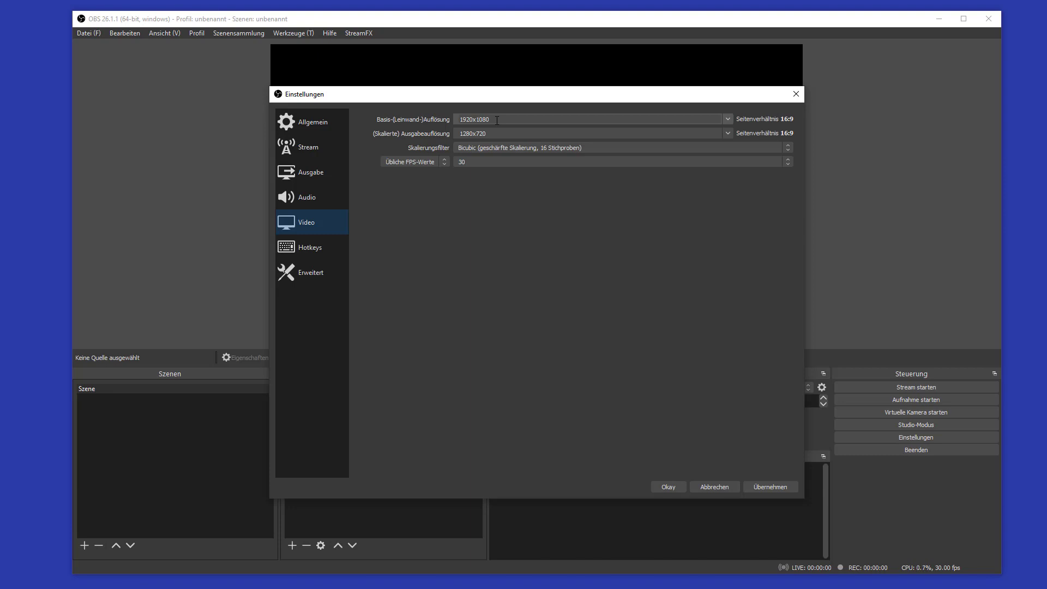
pyautogui.click(728, 121)
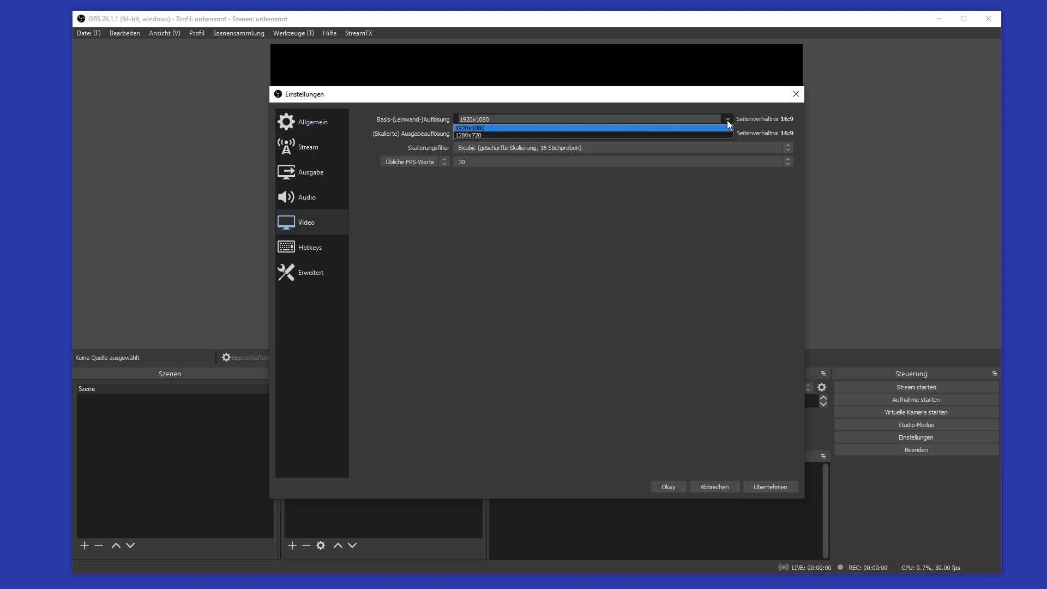
pyautogui.click(728, 120)
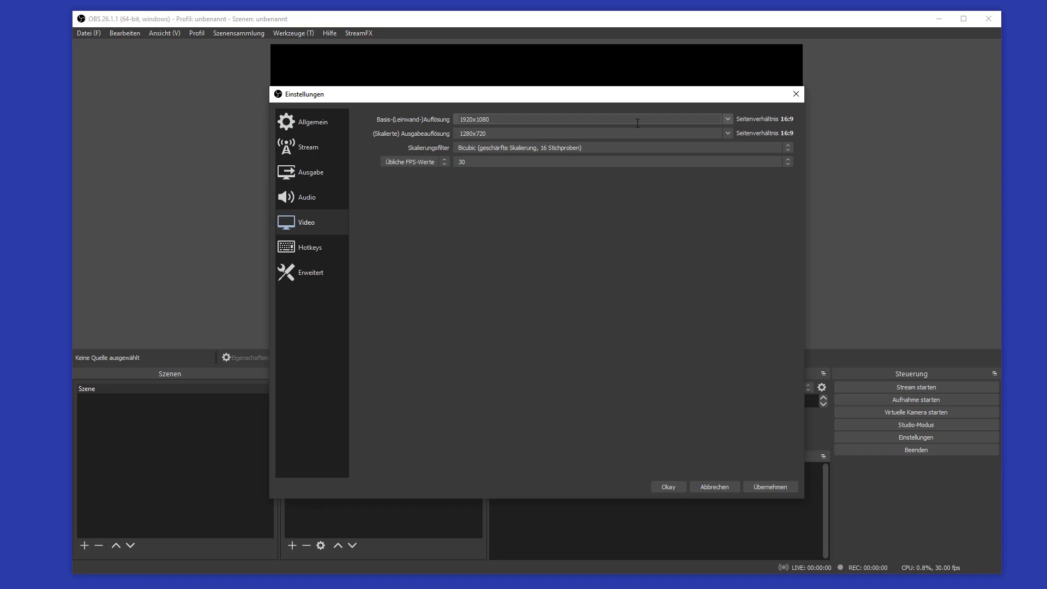
pyautogui.click(510, 133)
# Look through the hotkey settings for streaming, recording, virtual camera and scene switching
pyautogui.click(302, 249)
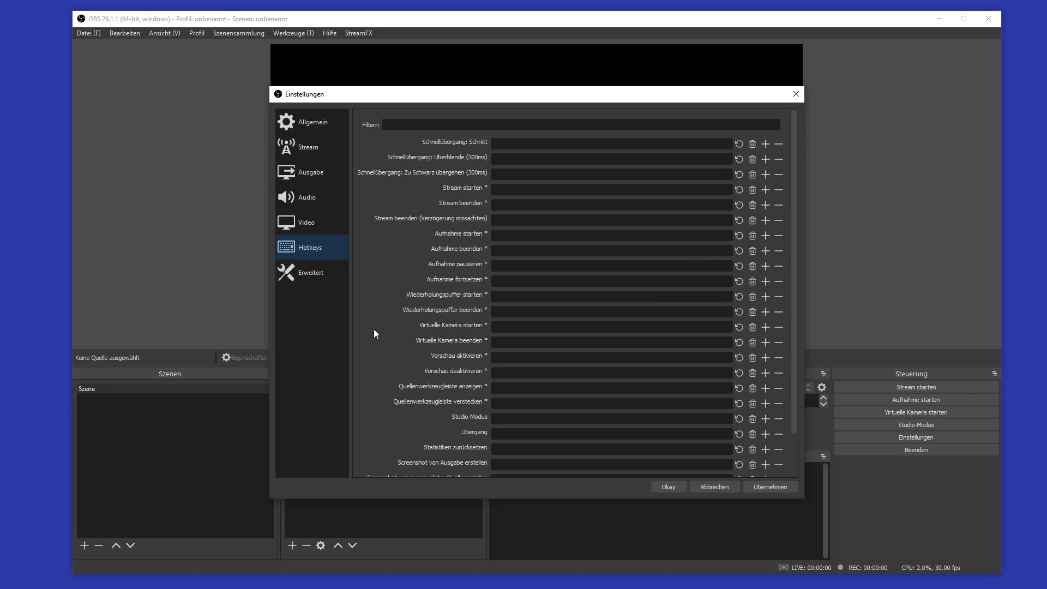
pyautogui.scroll(-3, 370, 336)
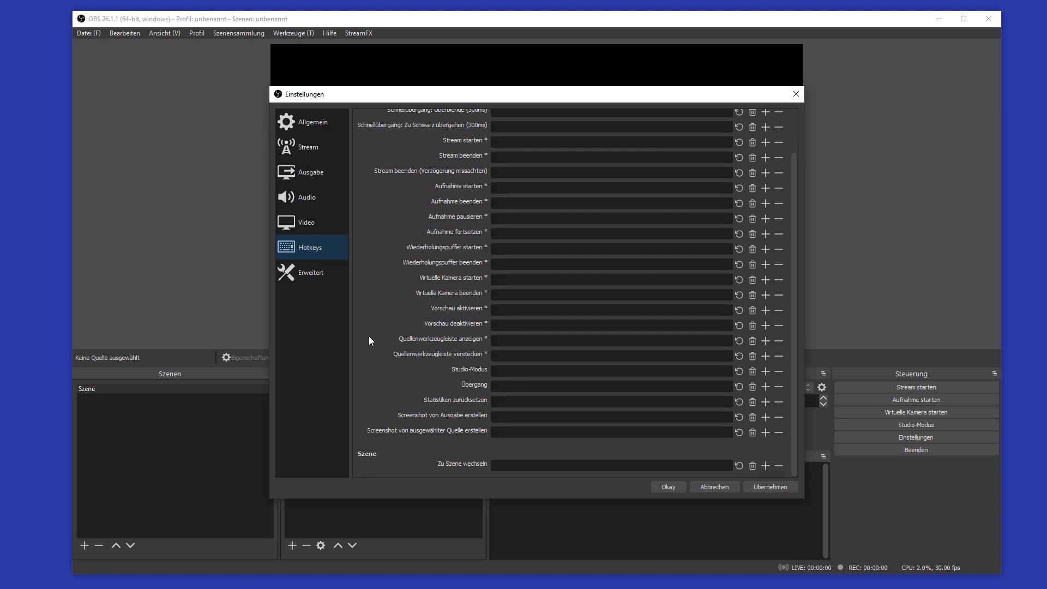
pyautogui.scroll(3, 368, 336)
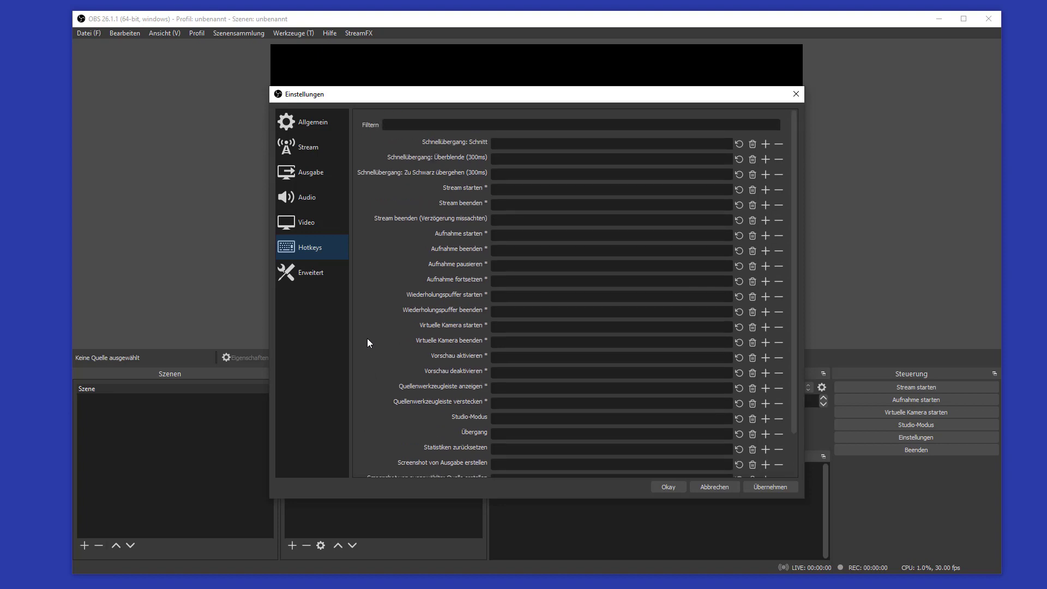
pyautogui.scroll(-3, 368, 343)
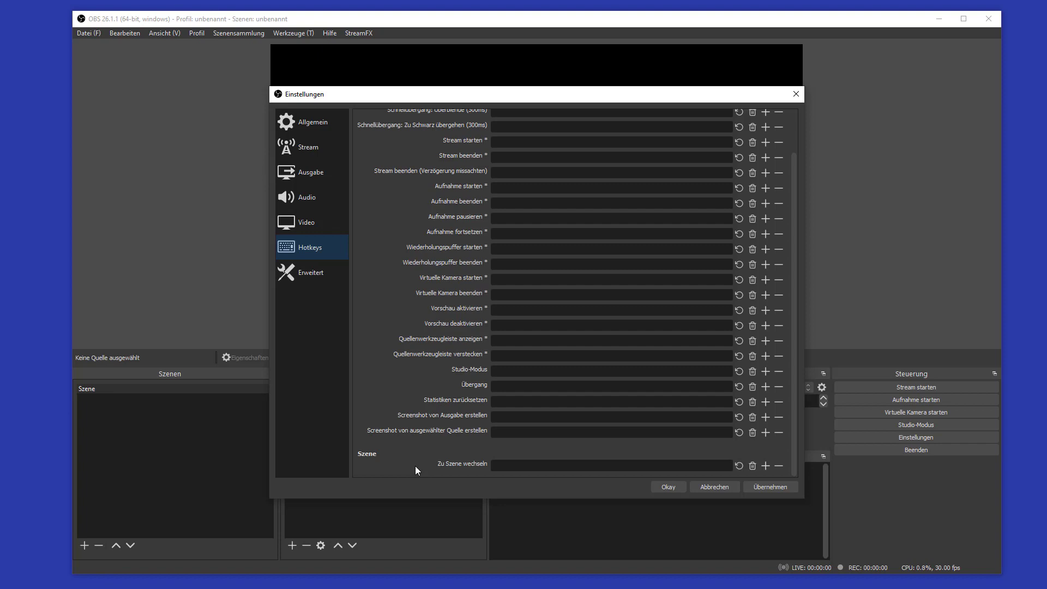
pyautogui.scroll(2, 421, 461)
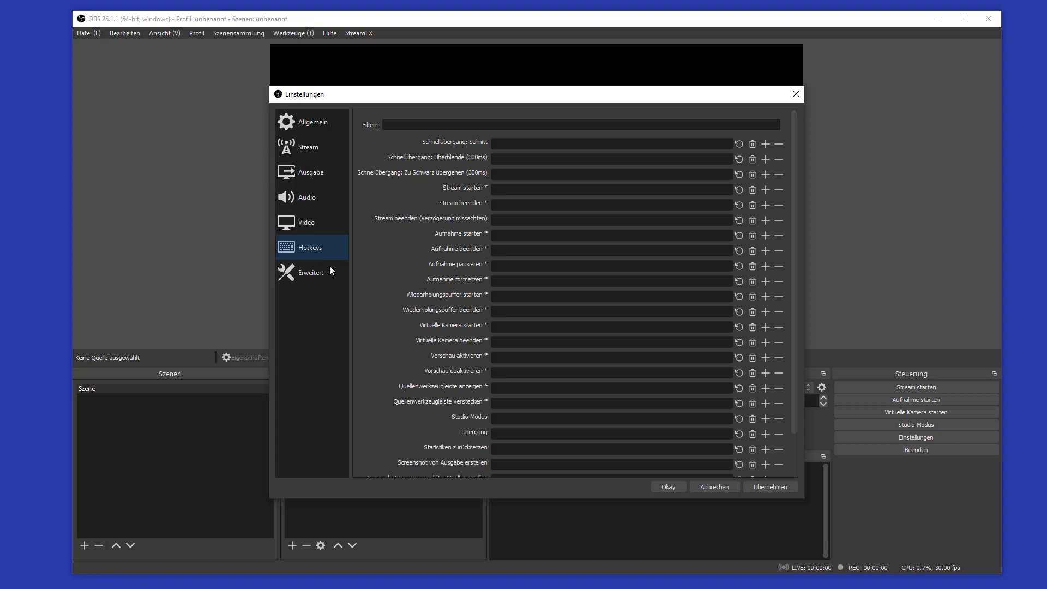
# Review the advanced settings, including the process priority choices and the recording, stream delay, reconnect and network options
pyautogui.click(298, 275)
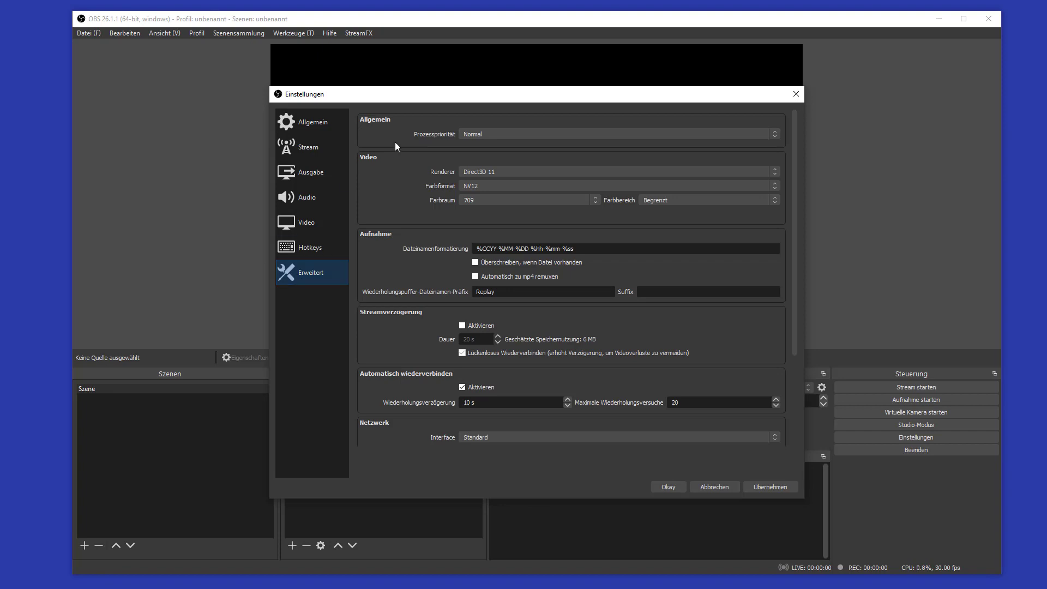
pyautogui.click(497, 134)
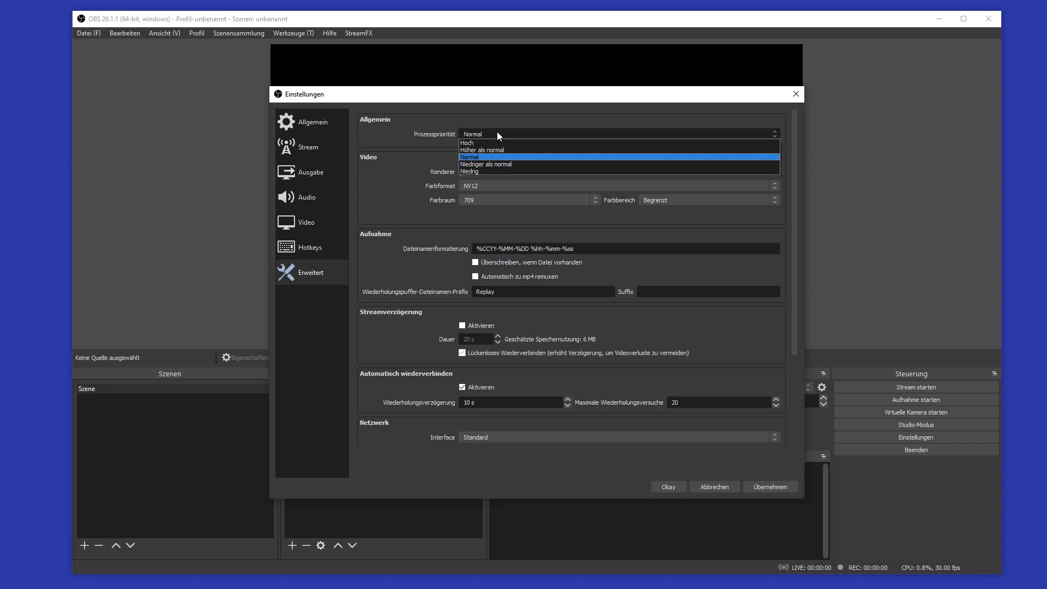
pyautogui.click(402, 132)
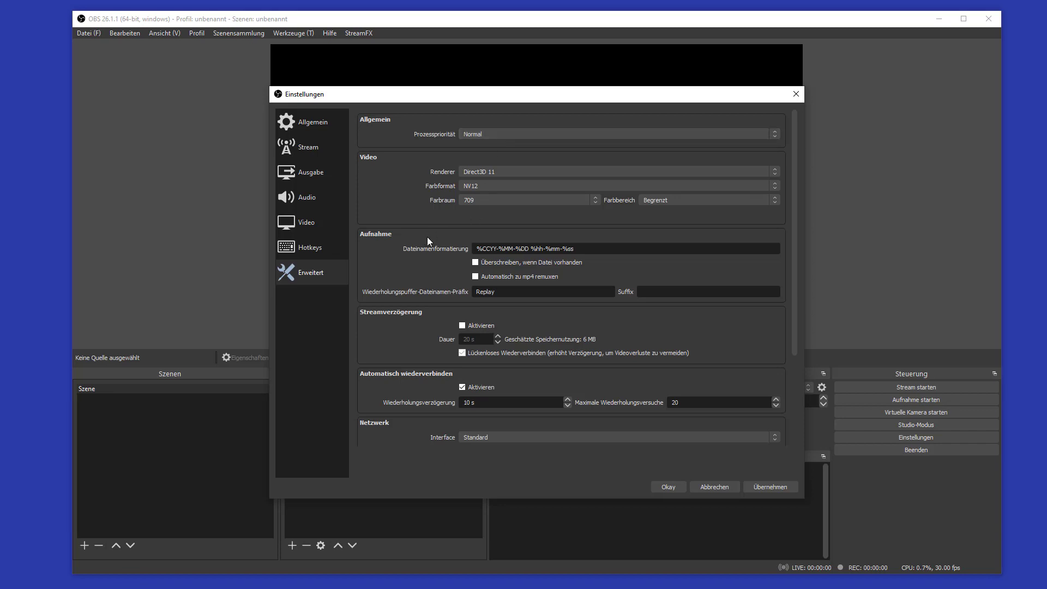
pyautogui.scroll(-2, 428, 238)
pyautogui.scroll(-2, 428, 237)
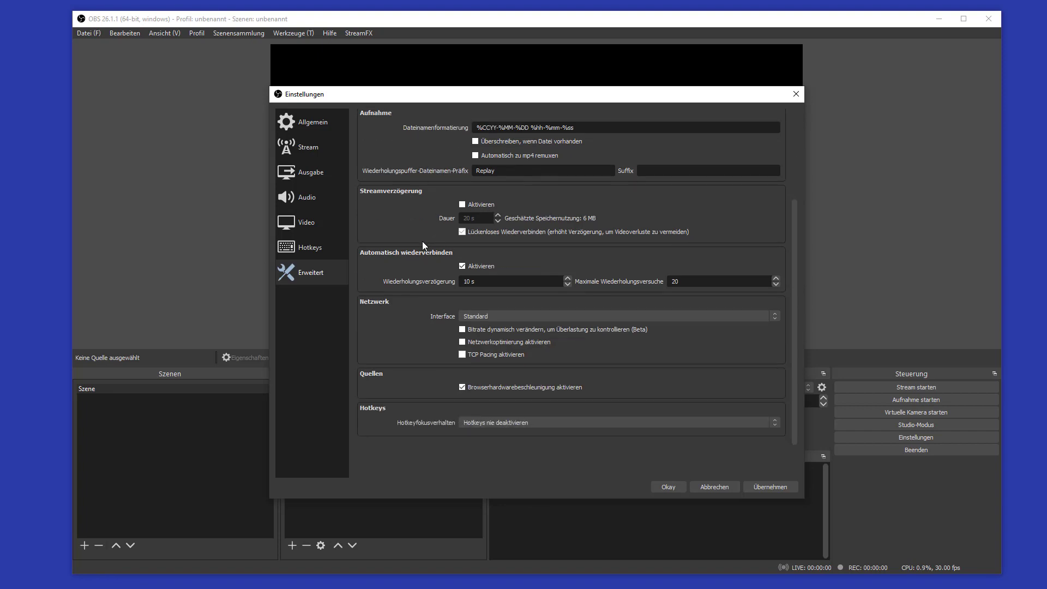
pyautogui.scroll(4, 422, 241)
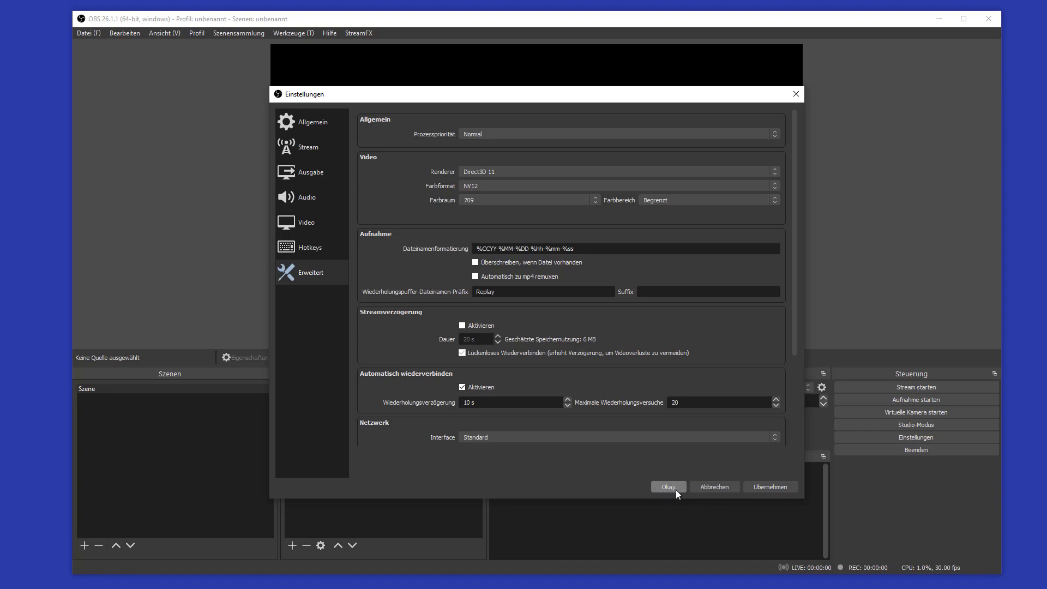
# Apply the changed settings and close the settings dialog
pyautogui.click(769, 488)
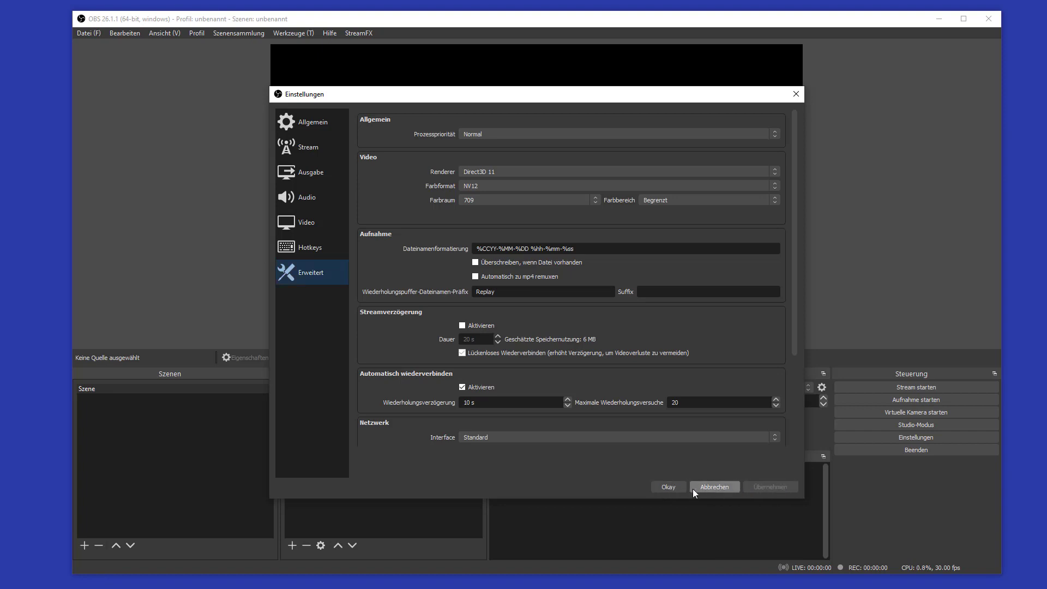
pyautogui.click(665, 487)
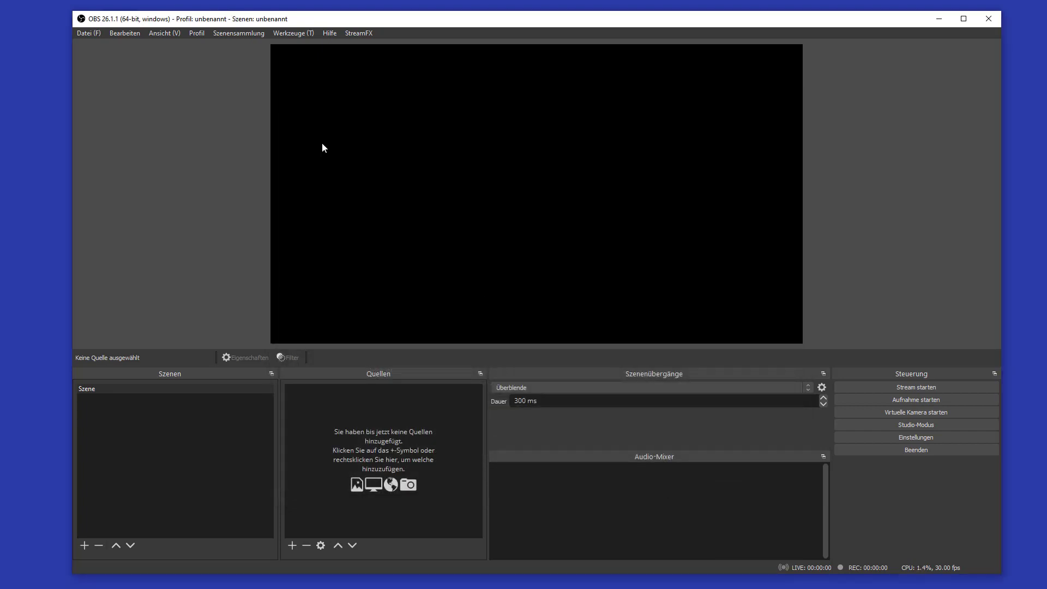
# Open the profile management options
pyautogui.click(197, 33)
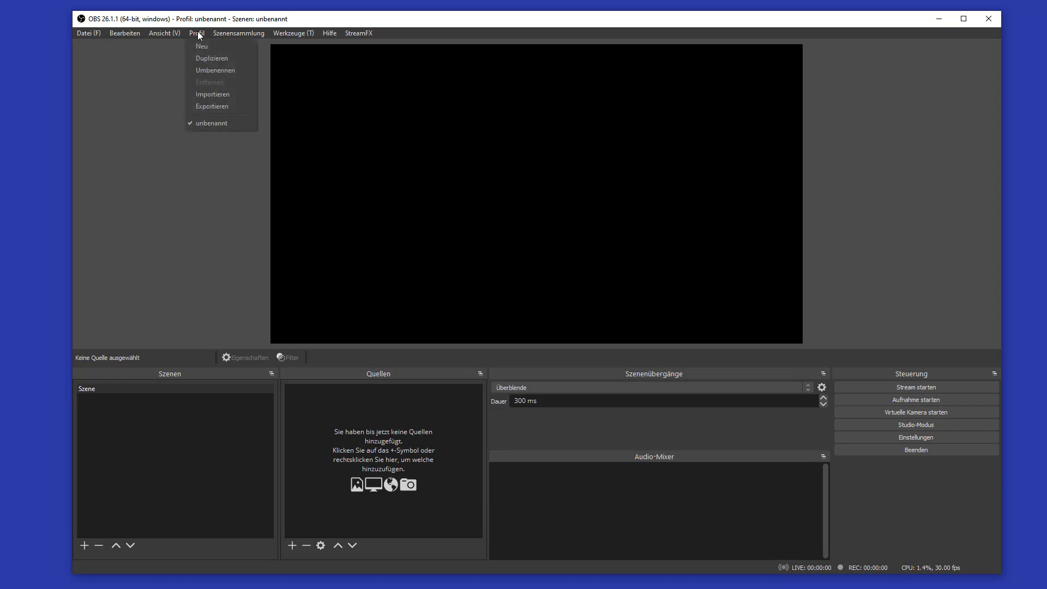